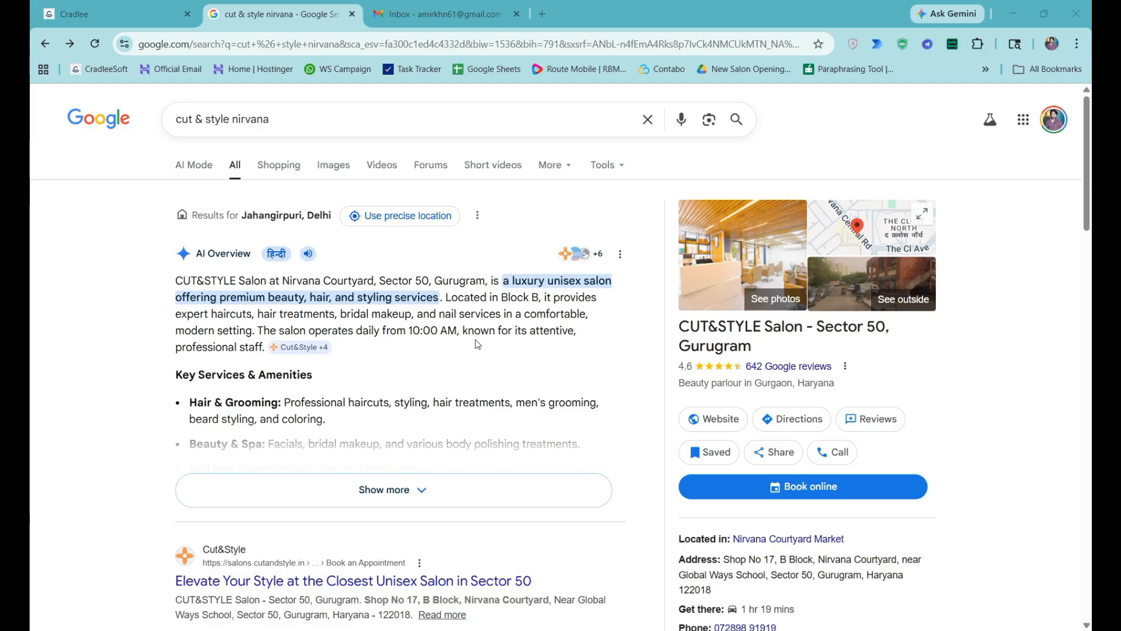
# Open online booking for CUT&STYLE Salon - Sector 50, Gurugram and choose the 05:30 PM slot on Apr 14, 2026
pyautogui.click(810, 488)
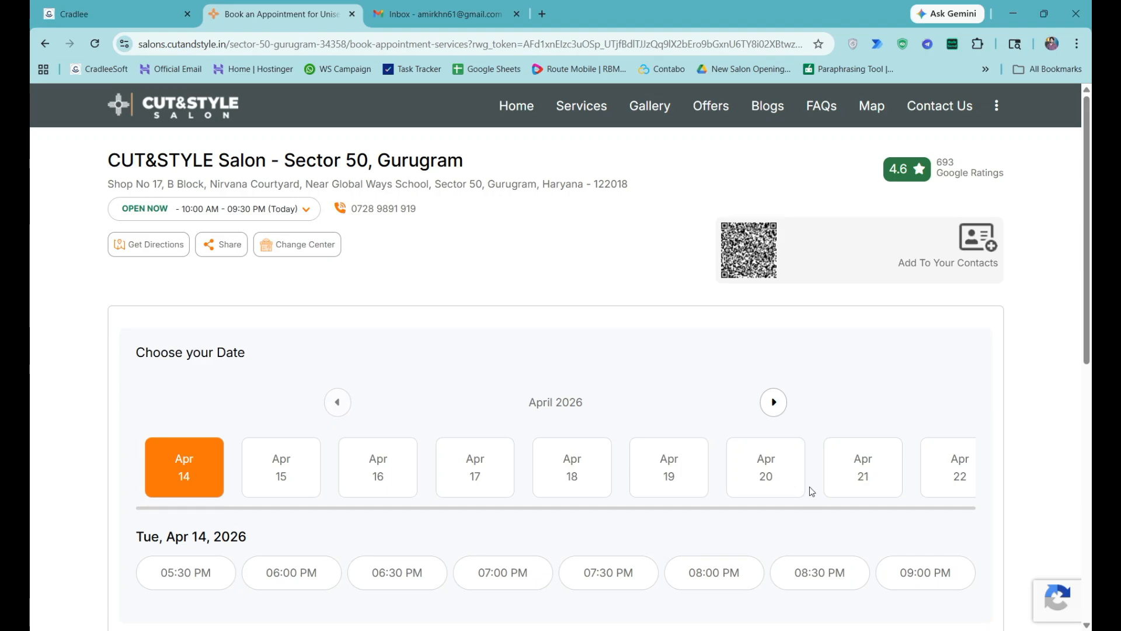
pyautogui.scroll(-3, 567, 450)
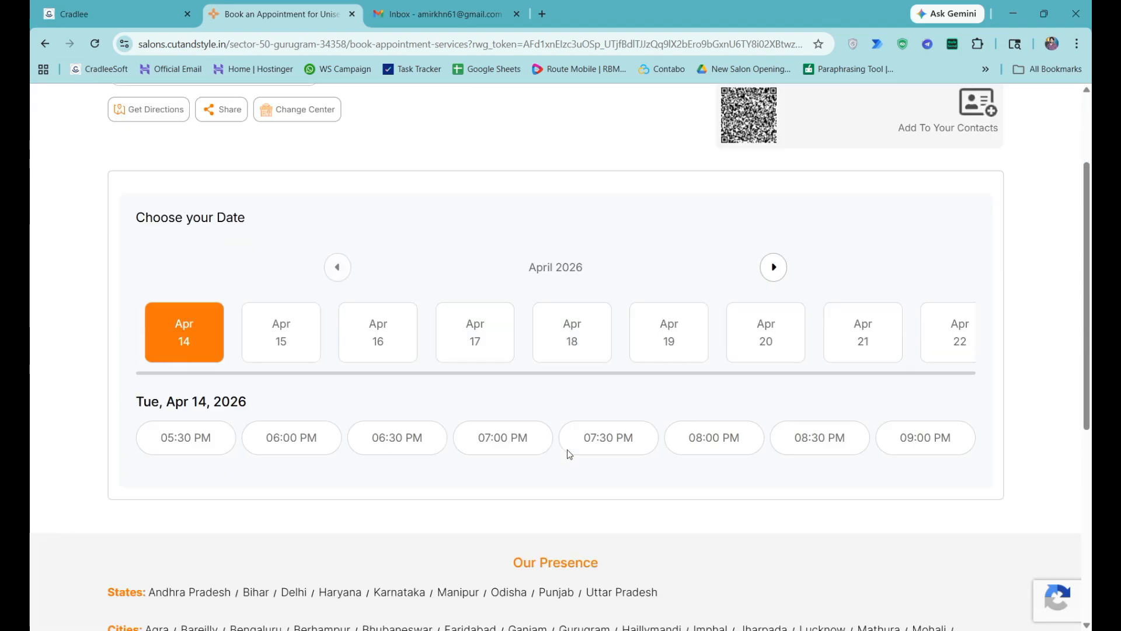
pyautogui.click(208, 362)
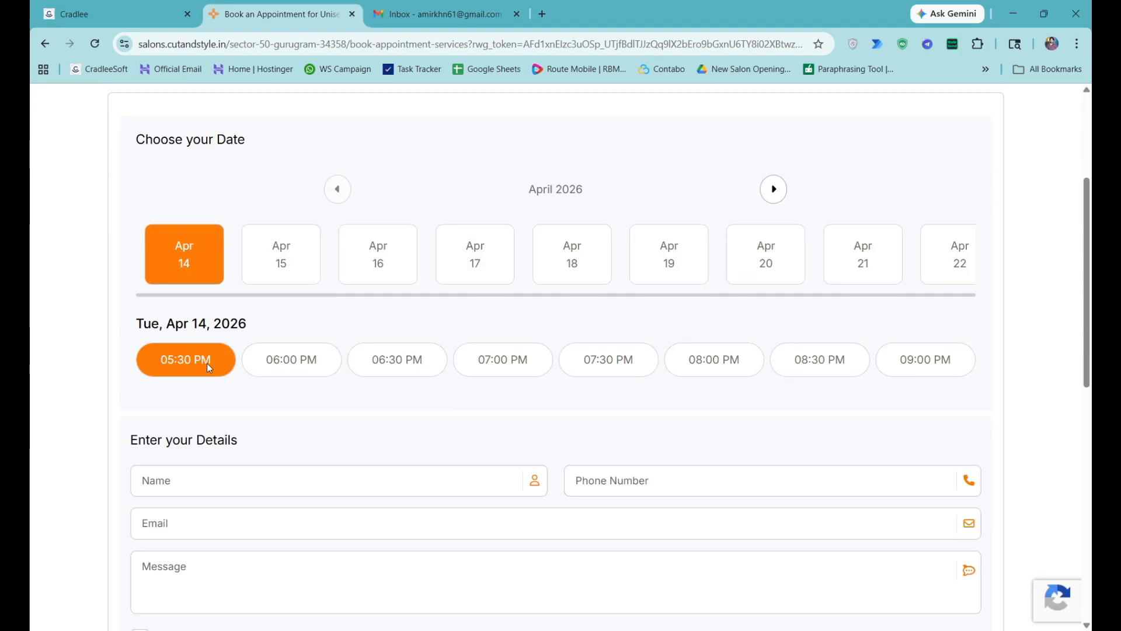
pyautogui.scroll(-2, 473, 395)
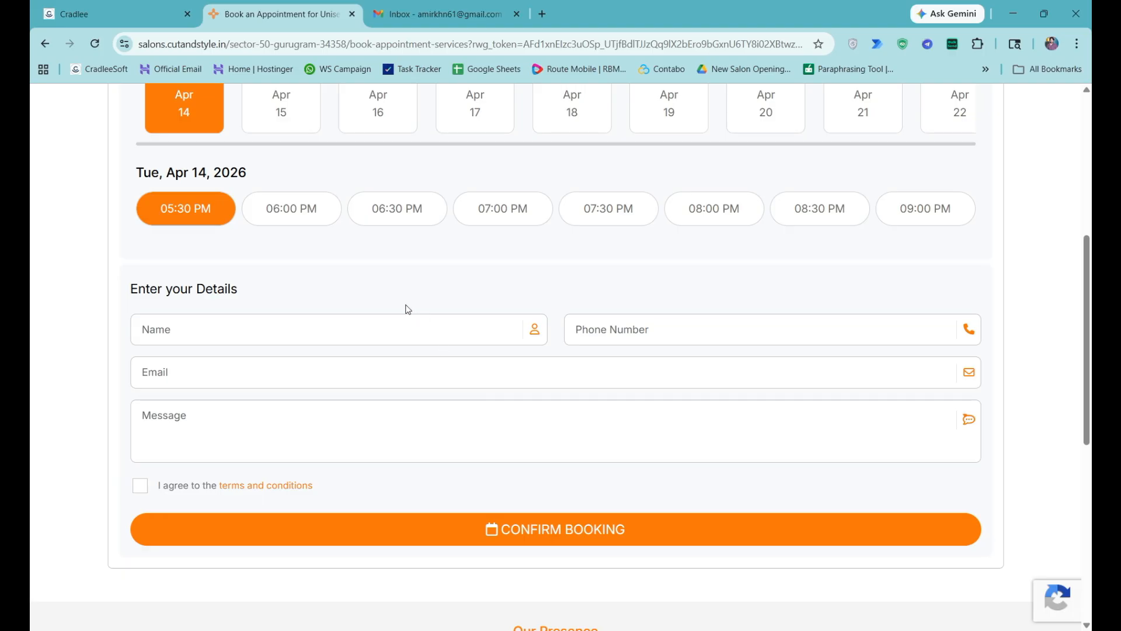
# Fill in the customer's name, e-mail and phone number with a haircut request as the message, and confirm the booking
pyautogui.click(403, 325)
pyautogui.press('Down')
pyautogui.press('Return')
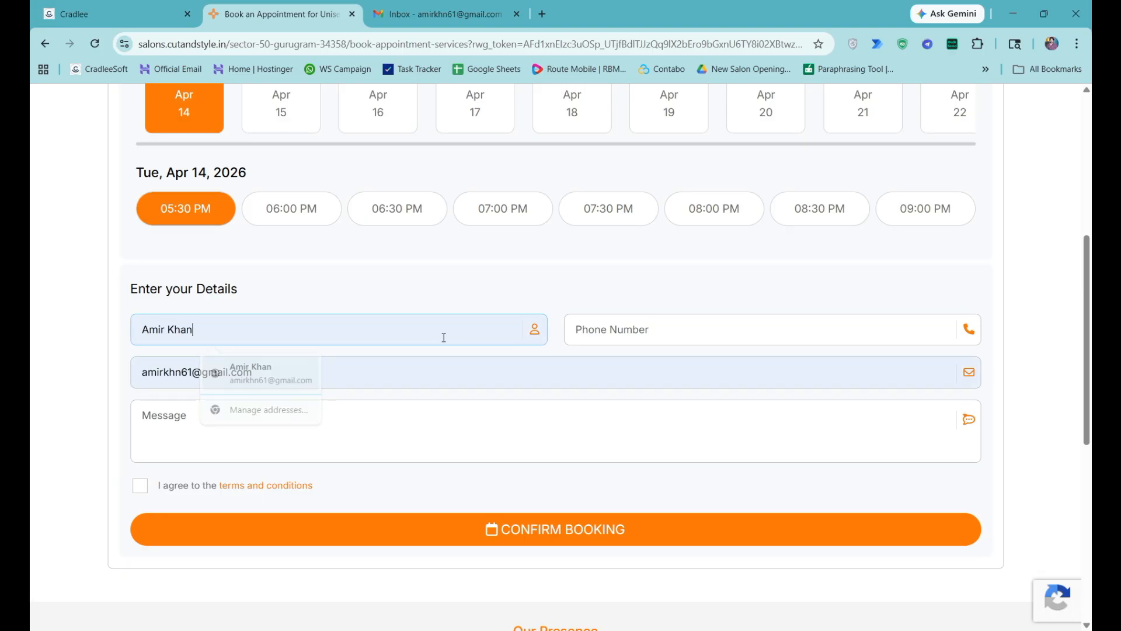
pyautogui.click(703, 330)
pyautogui.hotkey('ctrl', 'v')
pyautogui.click(496, 430)
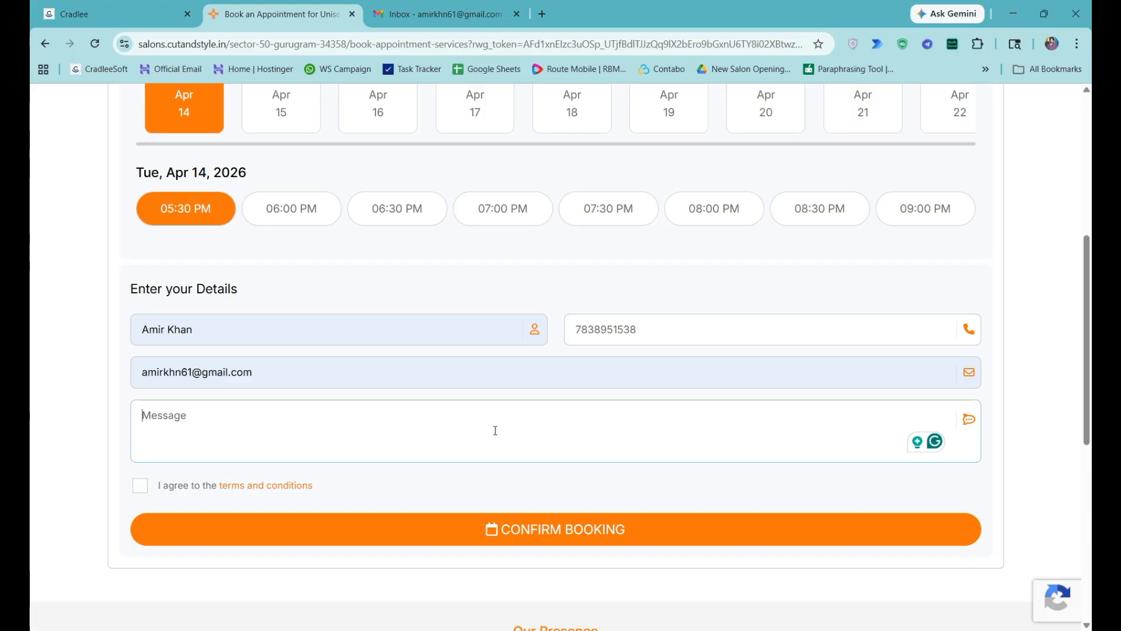
pyautogui.click(366, 524)
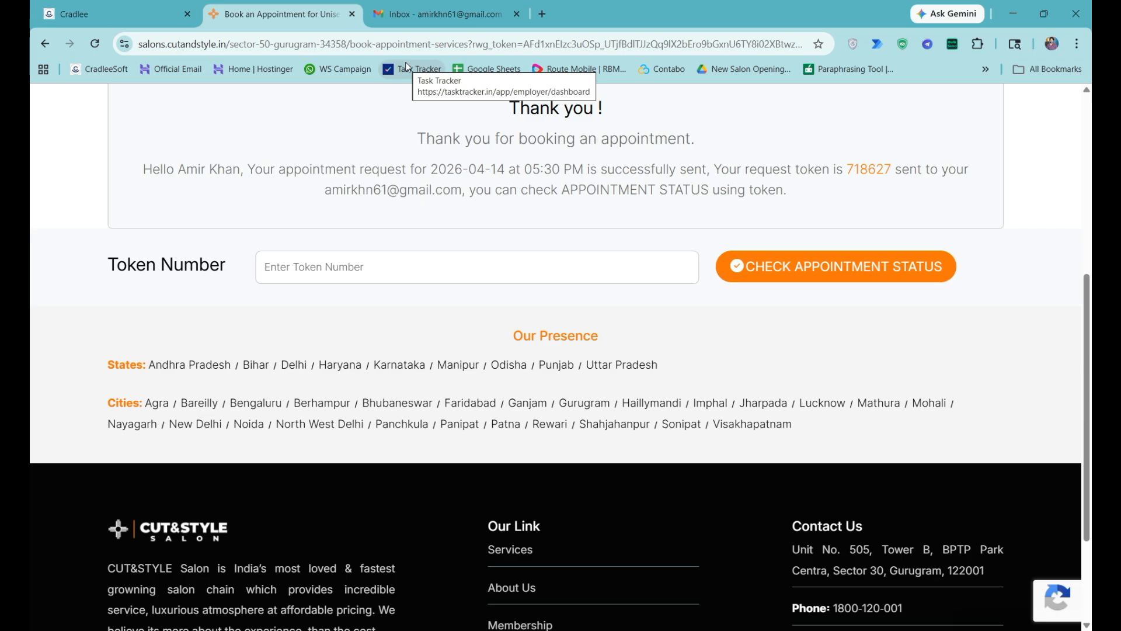
# Check the salon's appointment confirmation in WhatsApp and read the newest CUT & STYLE appointment e-mail in Gmail
pyautogui.hotkey('alt', 'Tab')
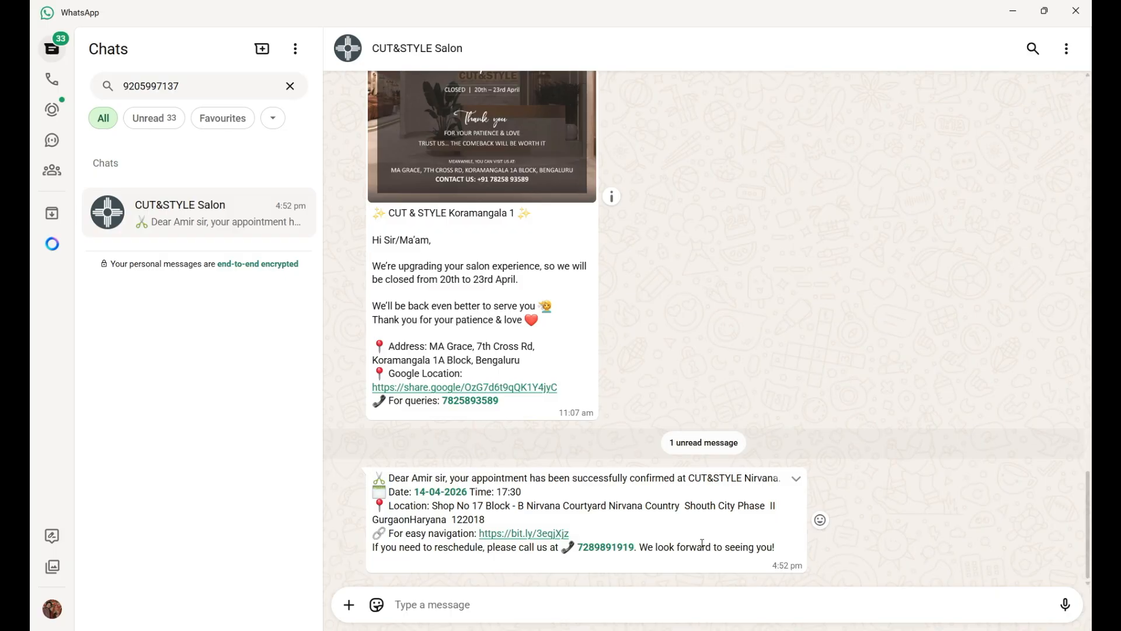
pyautogui.hotkey('alt', 'Tab')
pyautogui.click(448, 7)
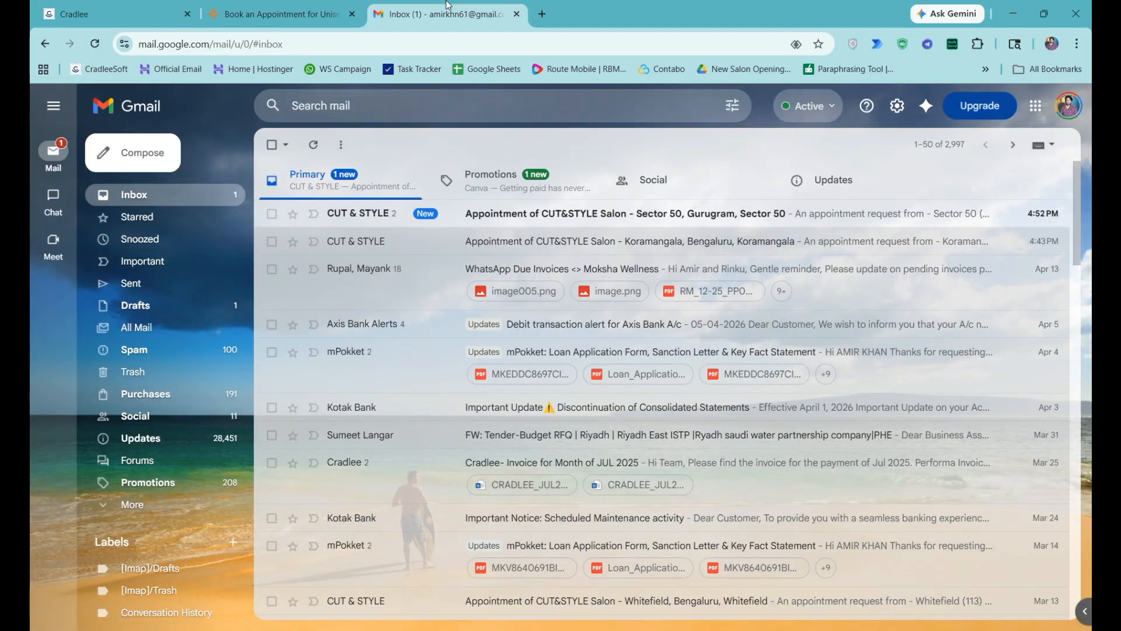
pyautogui.click(548, 213)
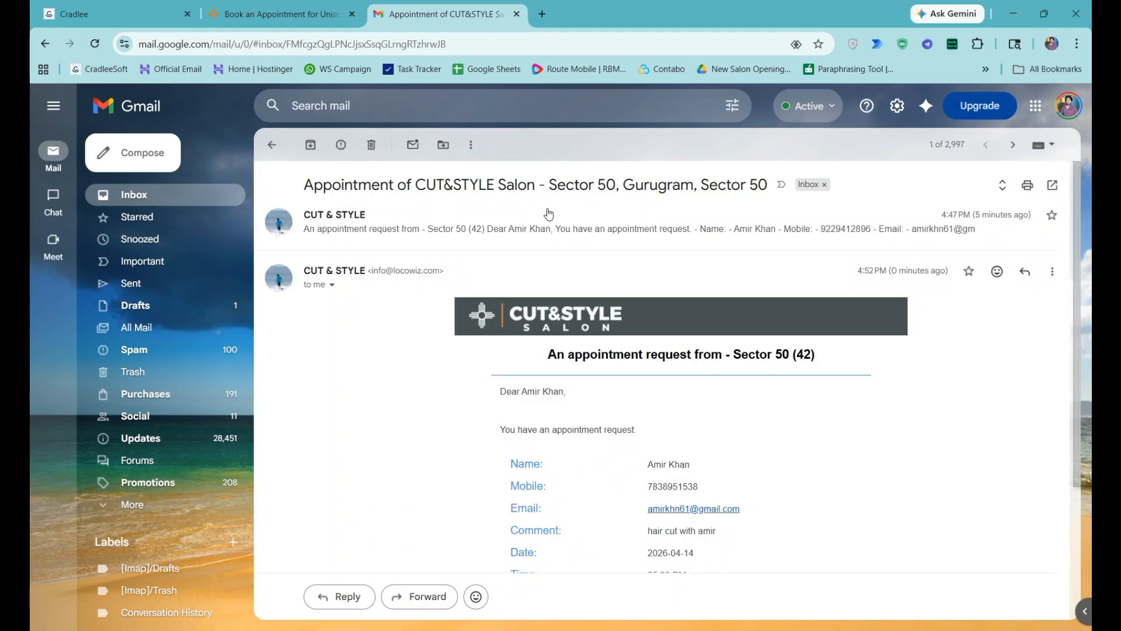
pyautogui.scroll(-3, 626, 325)
pyautogui.scroll(1, 630, 327)
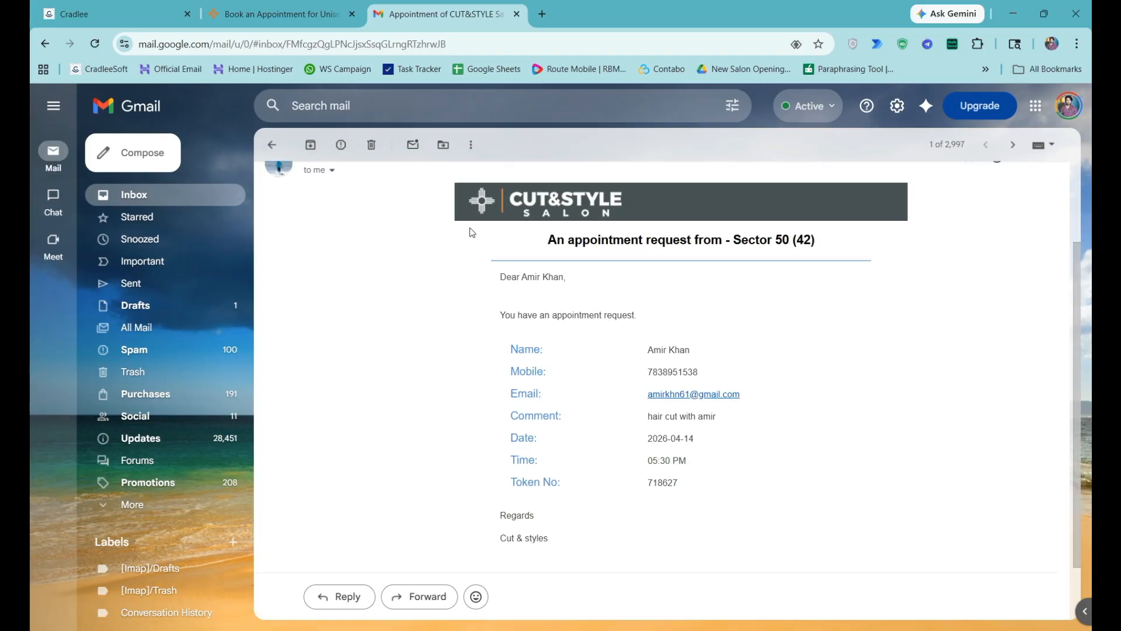
# Switch to CradleeSoft, refresh the appointments, and view them by day, week and month and as a table before returning to the calendar
pyautogui.click(150, 6)
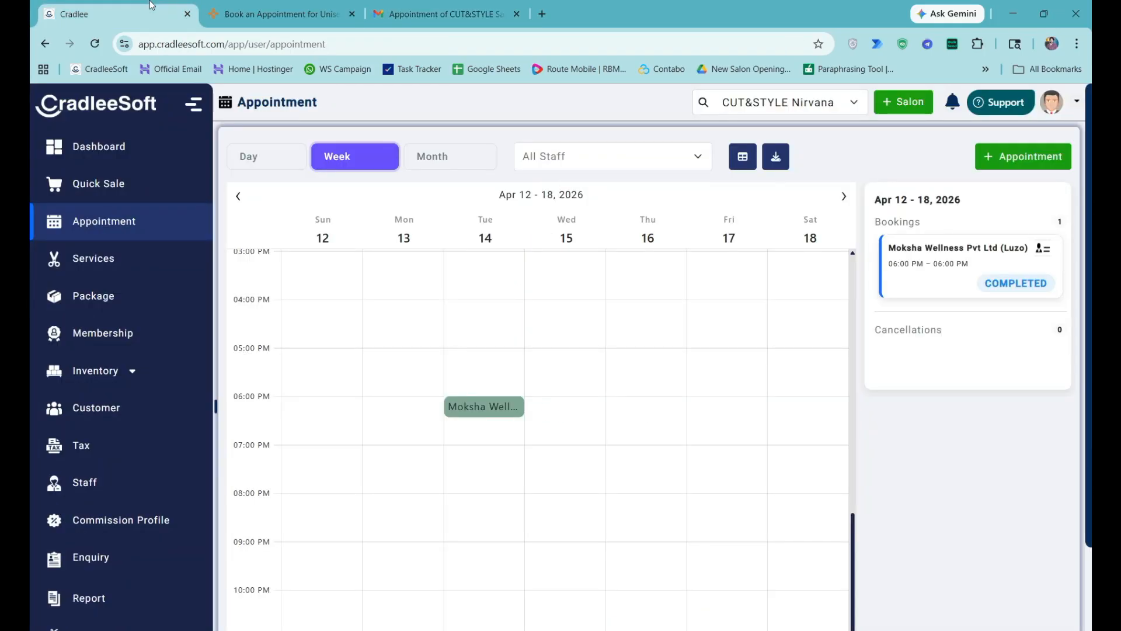
pyautogui.click(122, 228)
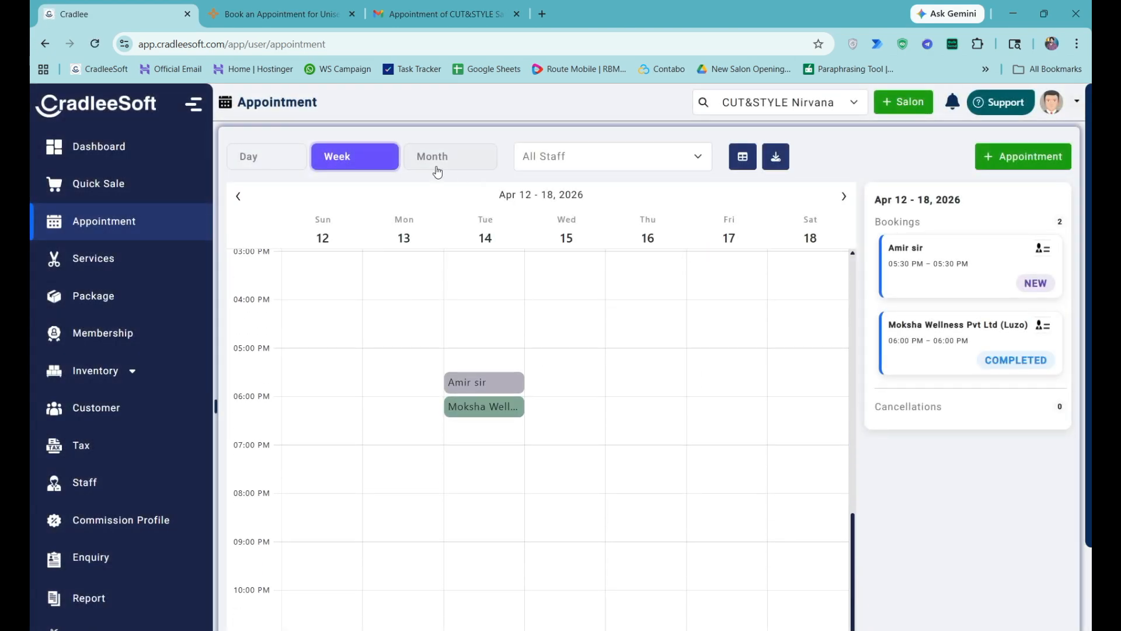
pyautogui.click(259, 165)
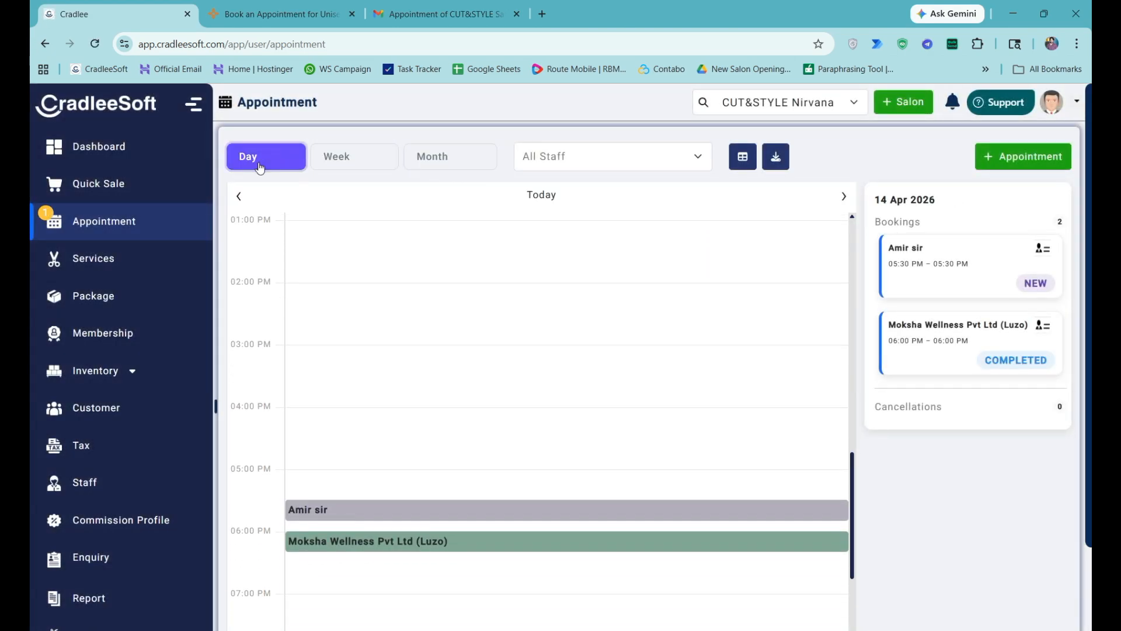
pyautogui.click(349, 165)
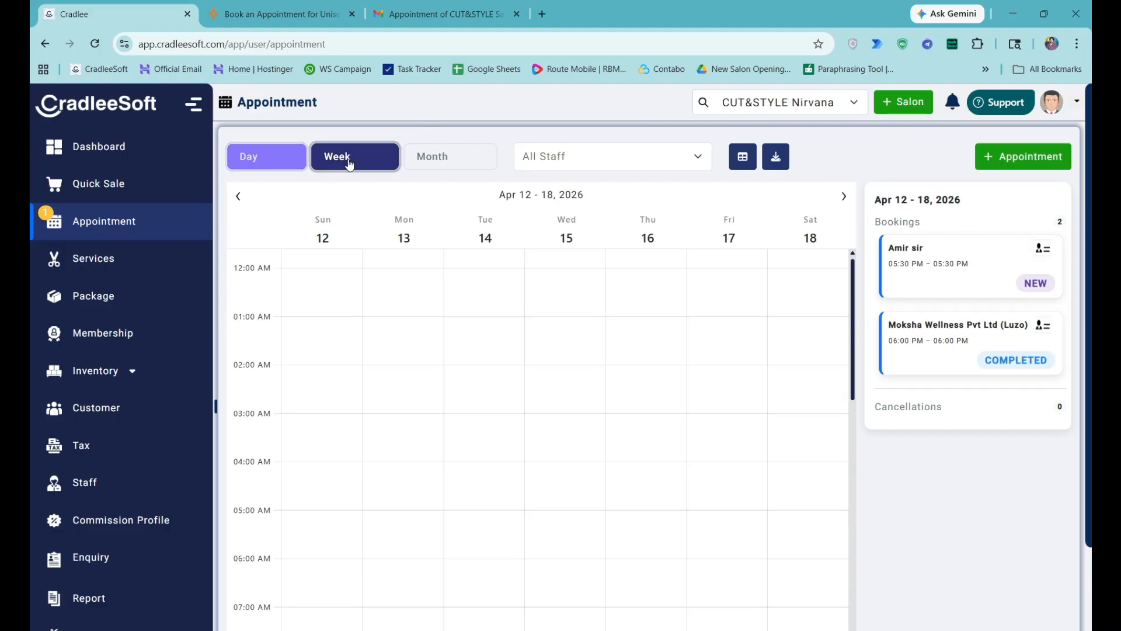
pyautogui.click(423, 161)
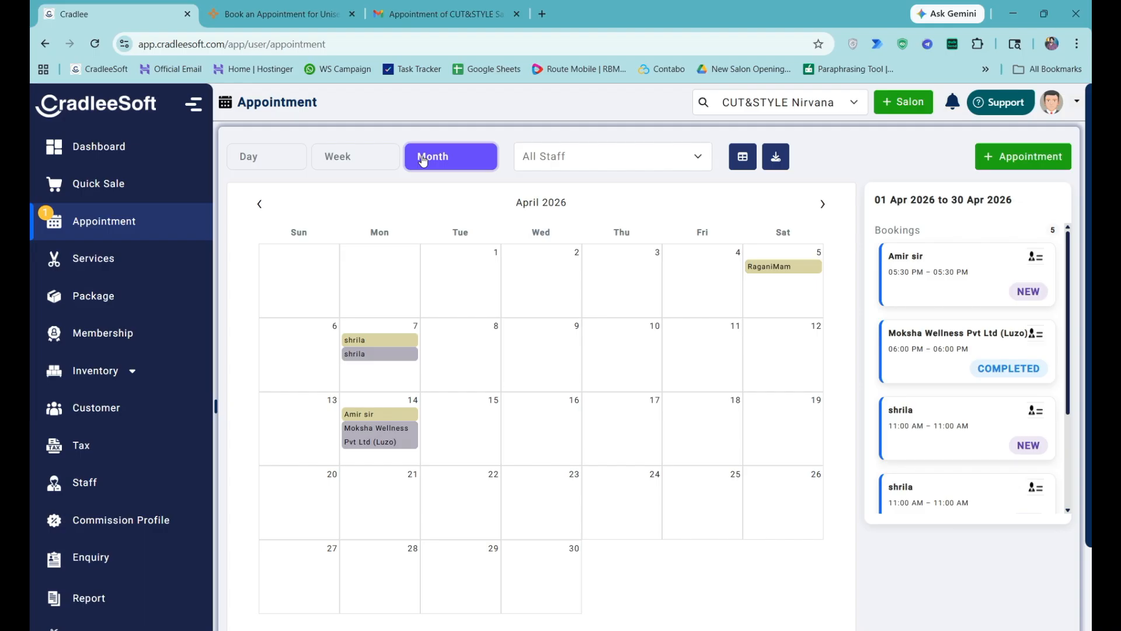
pyautogui.click(743, 156)
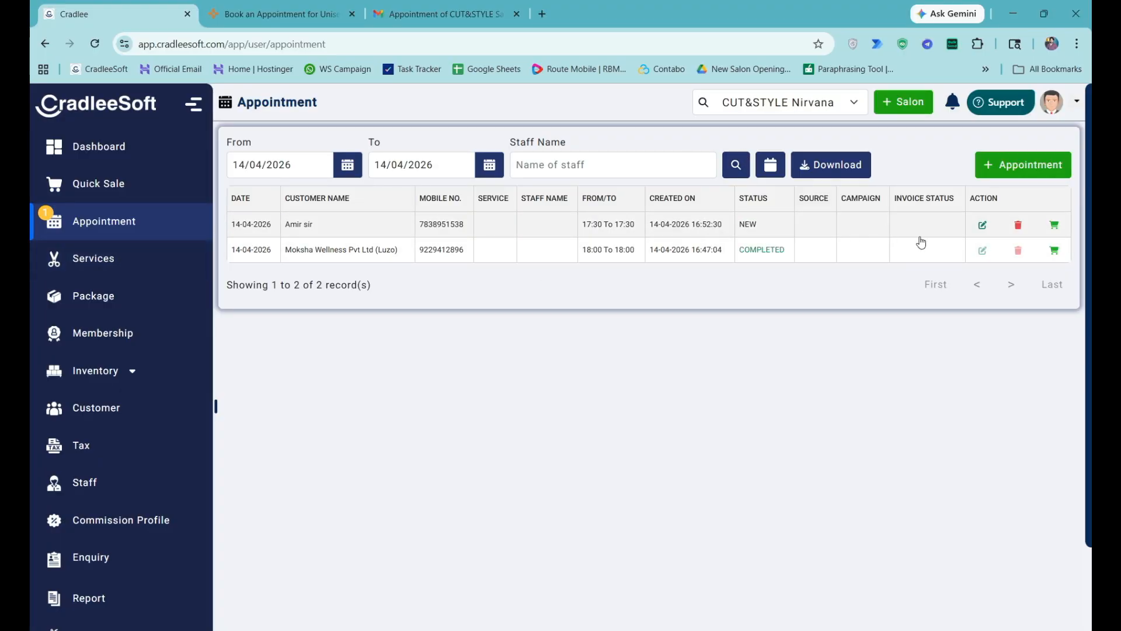
pyautogui.click(769, 168)
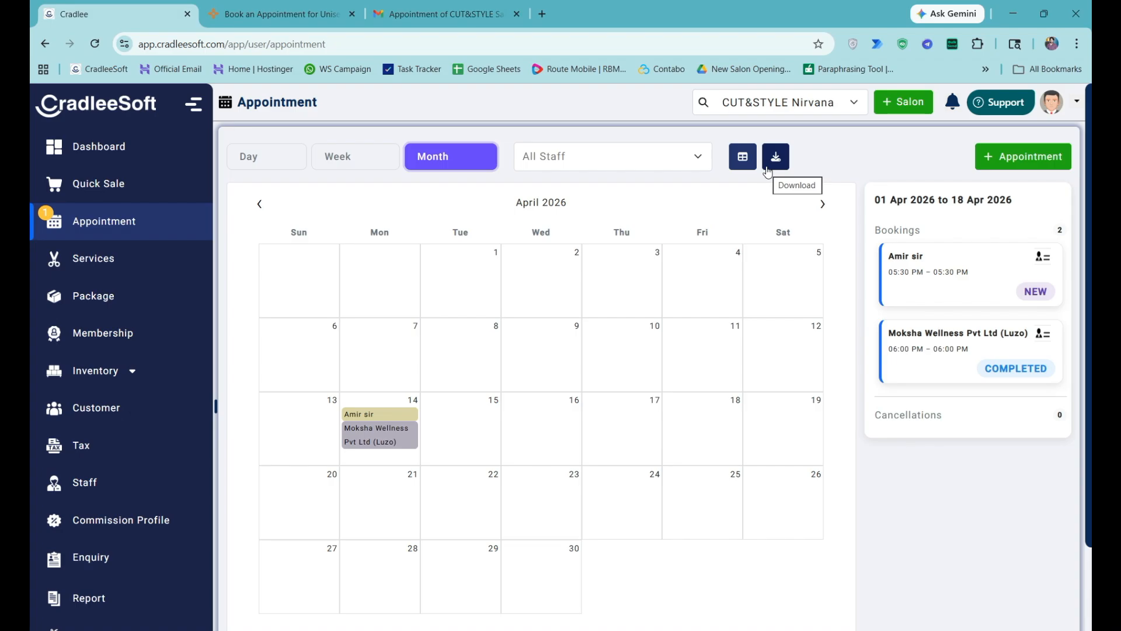
# Review the customer profile attached to the new 05:30 PM booking and close it
pyautogui.click(1045, 259)
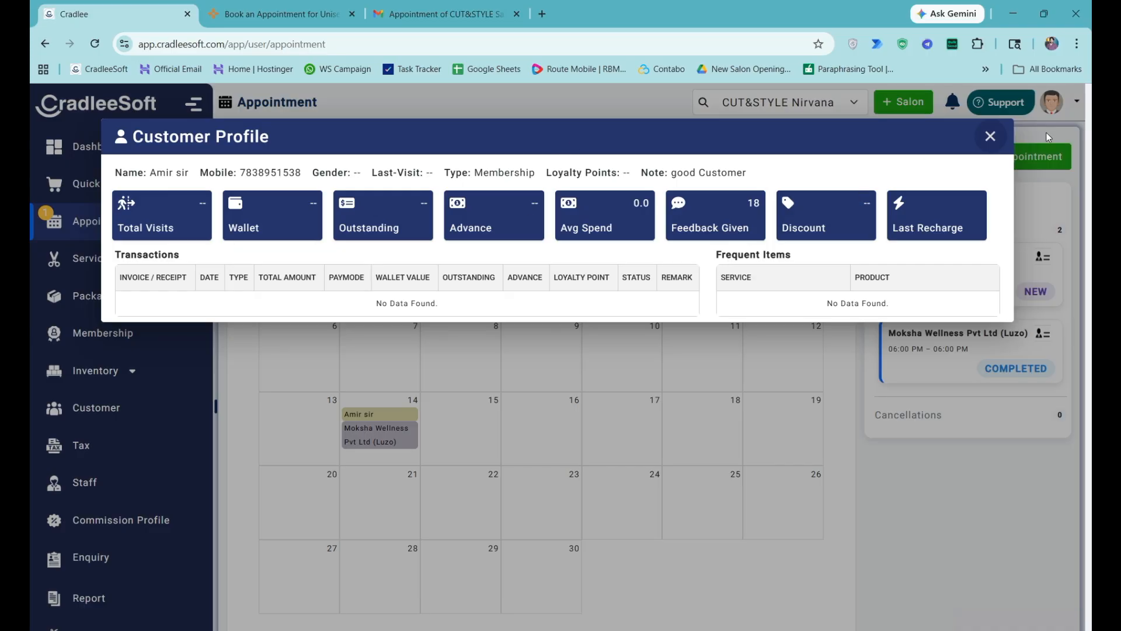
pyautogui.click(990, 136)
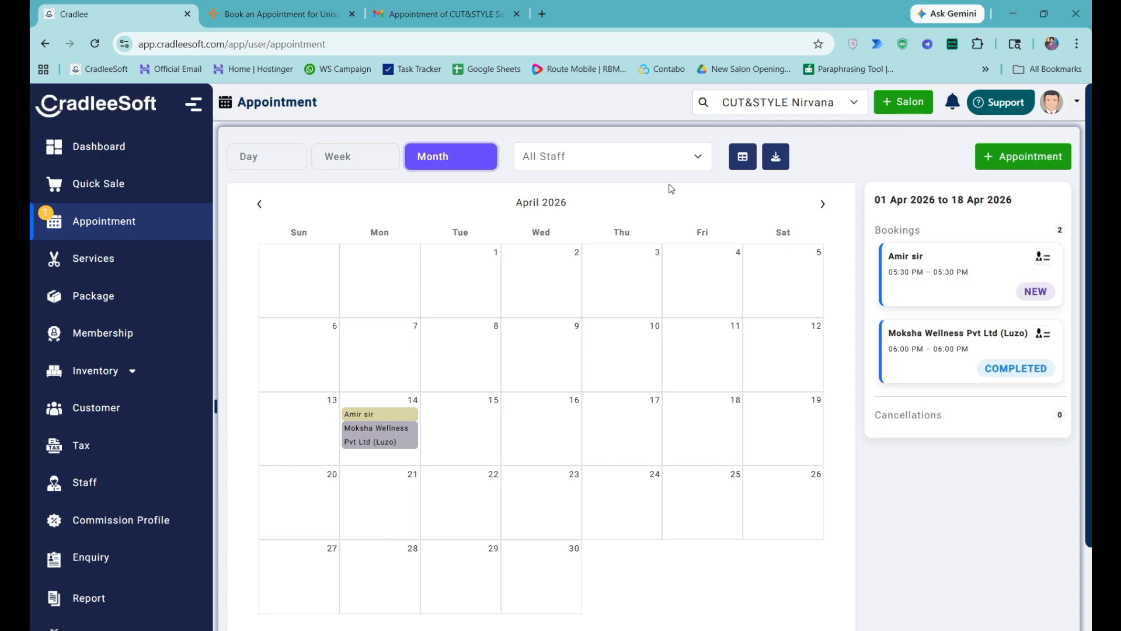
# Add the Hair cut (M) service to the new 05:30 PM appointment and assign a staff member to it
pyautogui.click(926, 261)
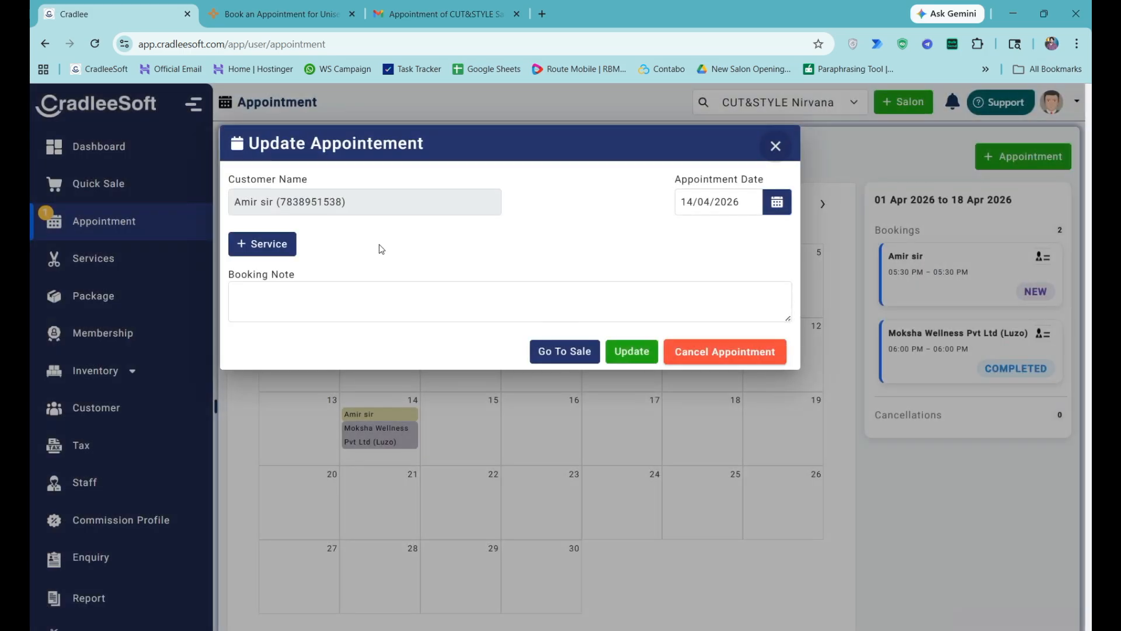
pyautogui.click(273, 248)
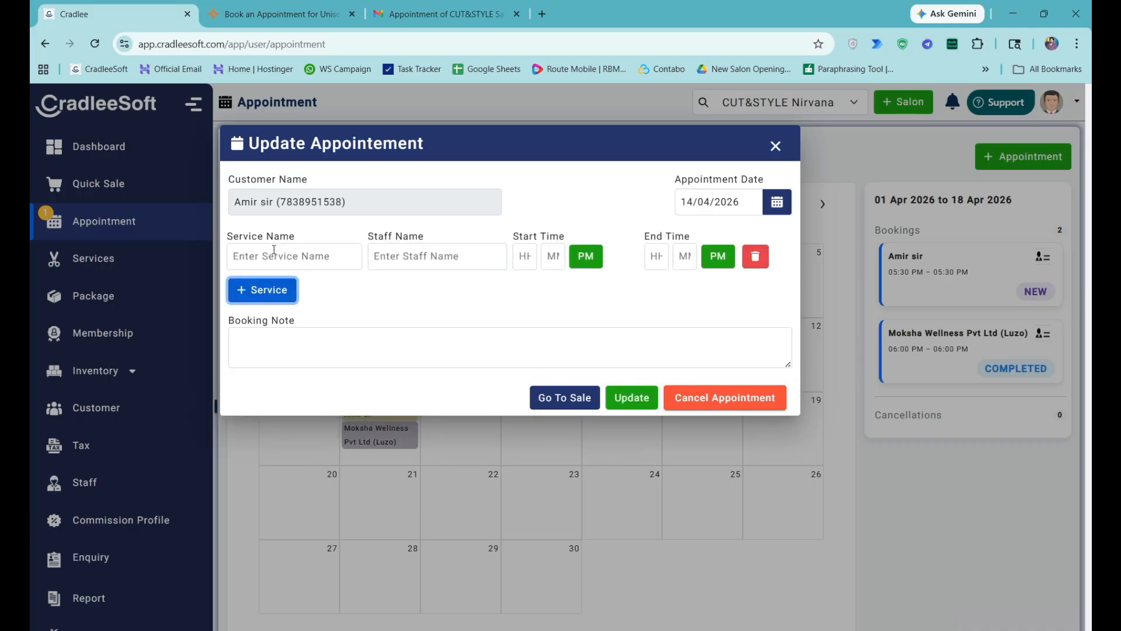
pyautogui.click(294, 255)
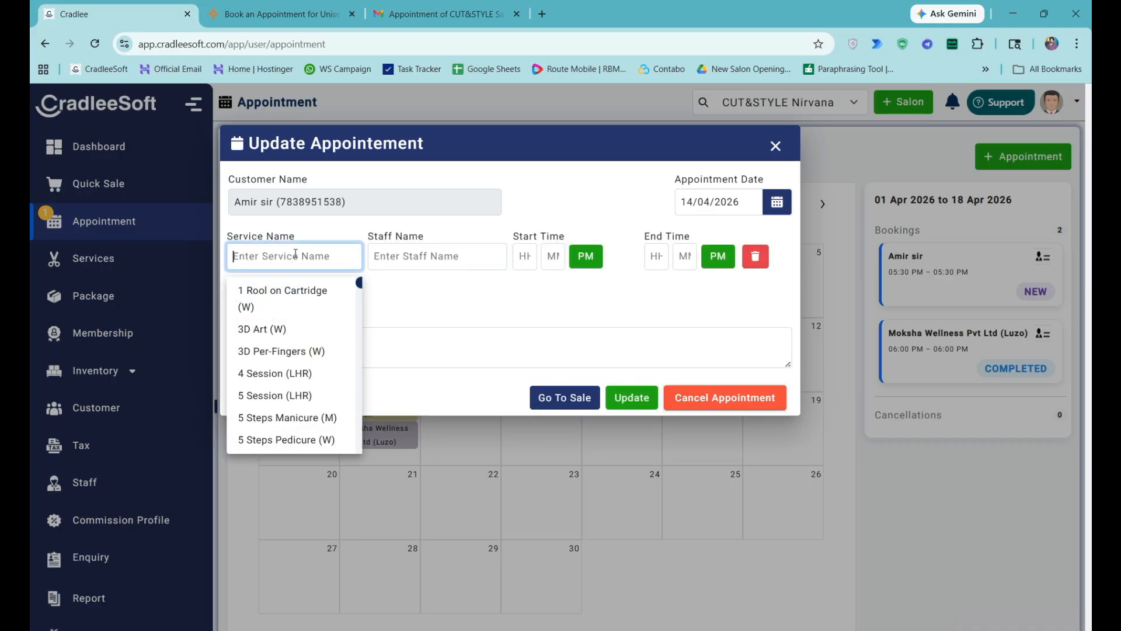
pyautogui.write('hair')
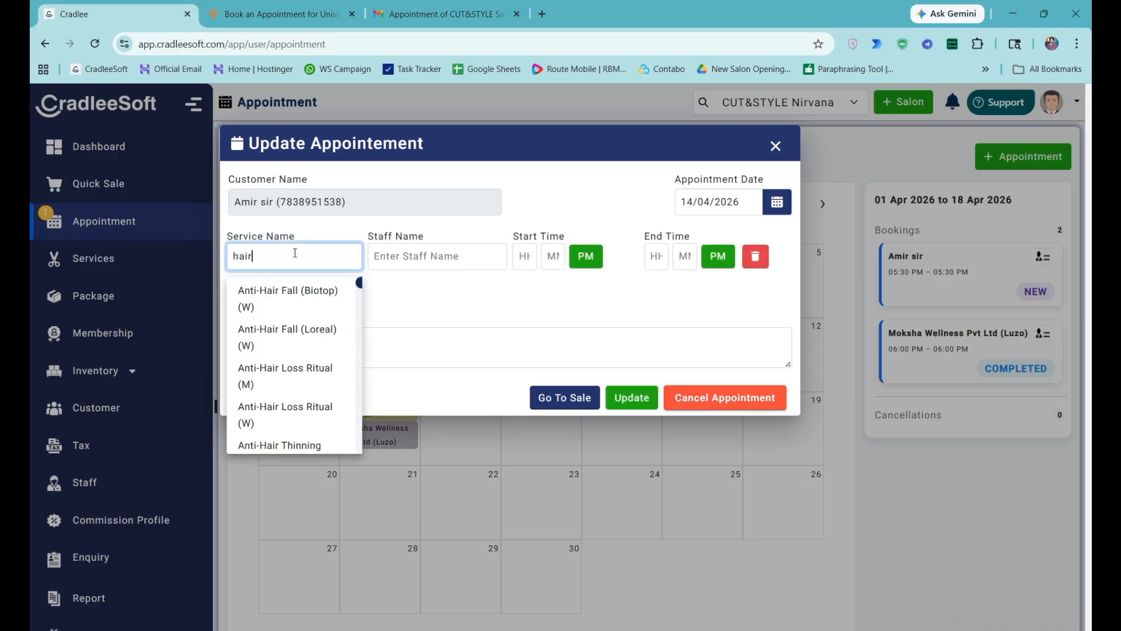
pyautogui.press('BackSpace')
pyautogui.press('BackSpace')
pyautogui.press('BackSpace')
pyautogui.press('BackSpace')
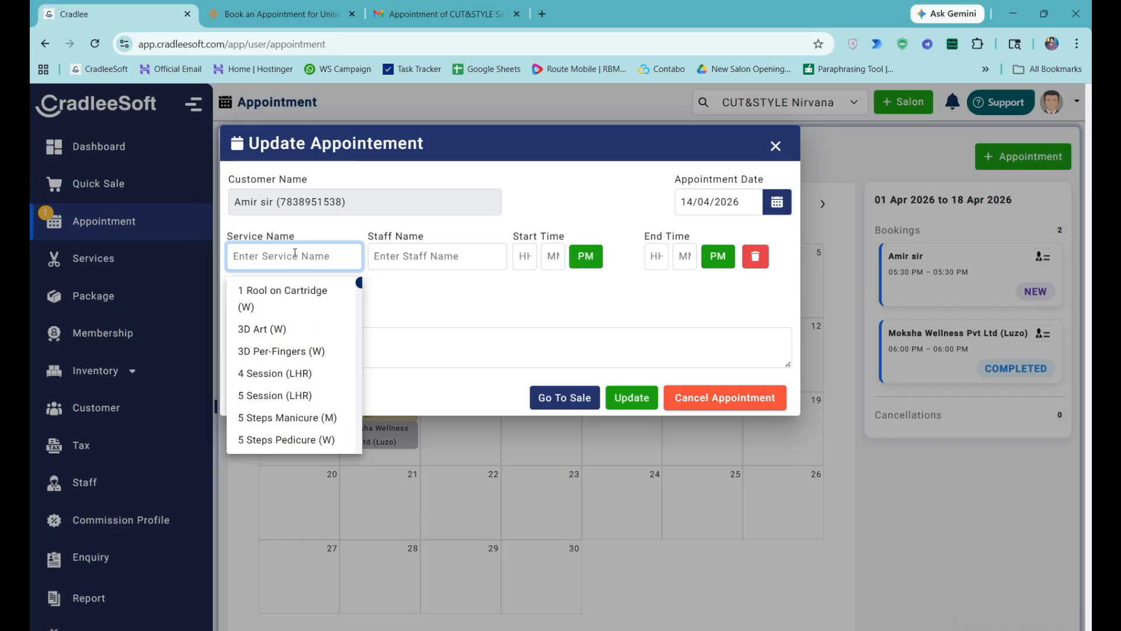
pyautogui.click(476, 255)
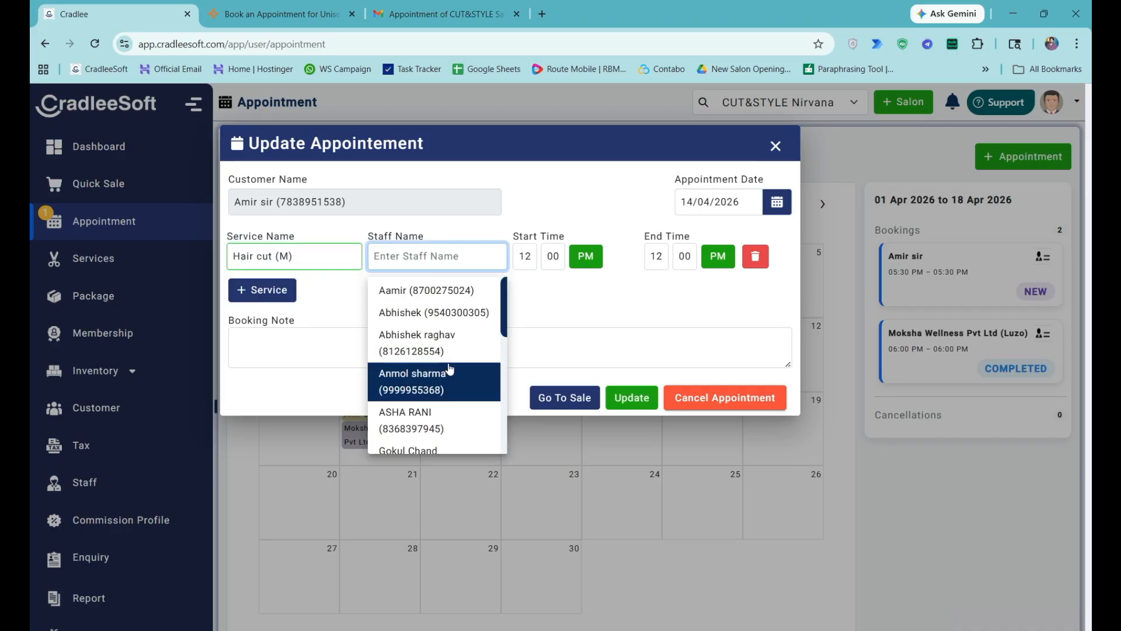
pyautogui.click(450, 374)
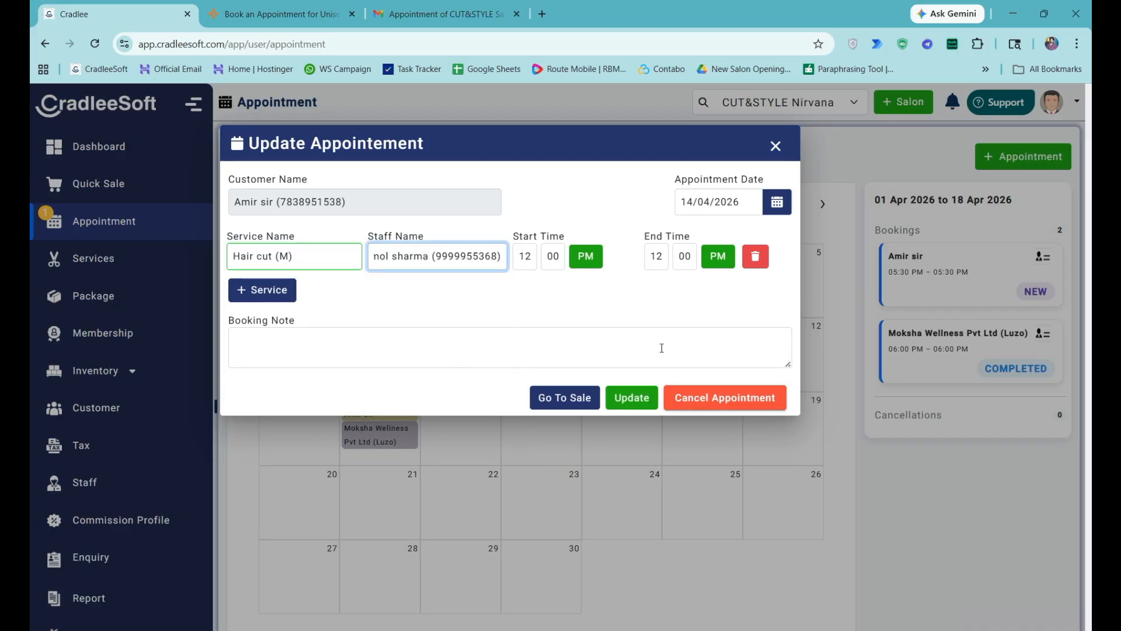
# Take the appointment to sale, set the payment method to Cash for 368, and generate the bill
pyautogui.click(570, 400)
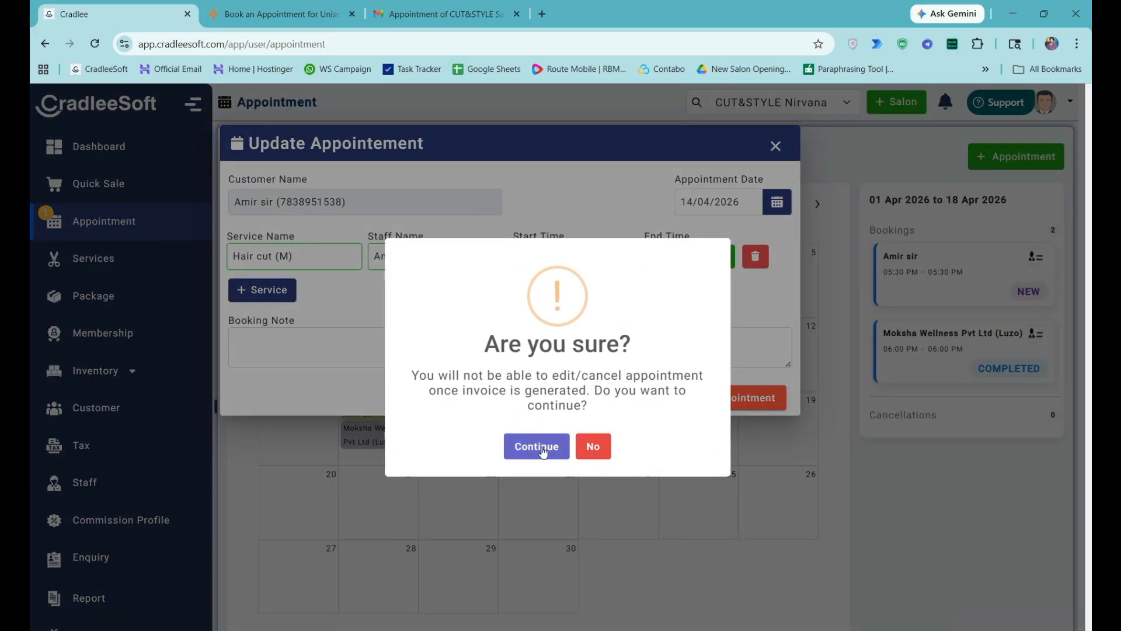
pyautogui.click(541, 447)
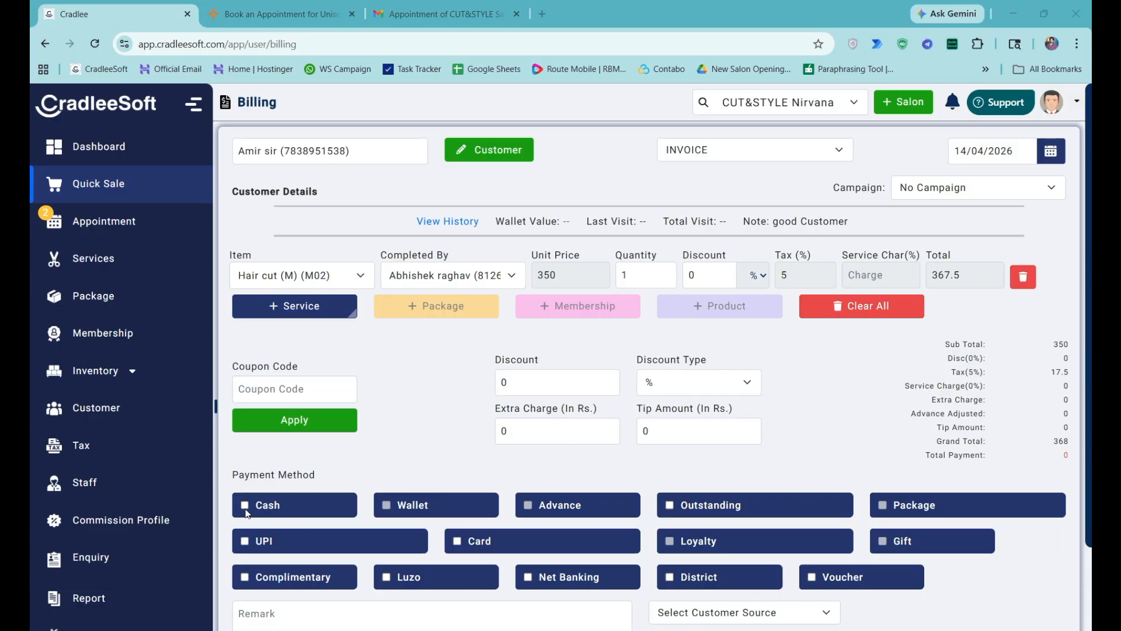
pyautogui.scroll(-2, 688, 433)
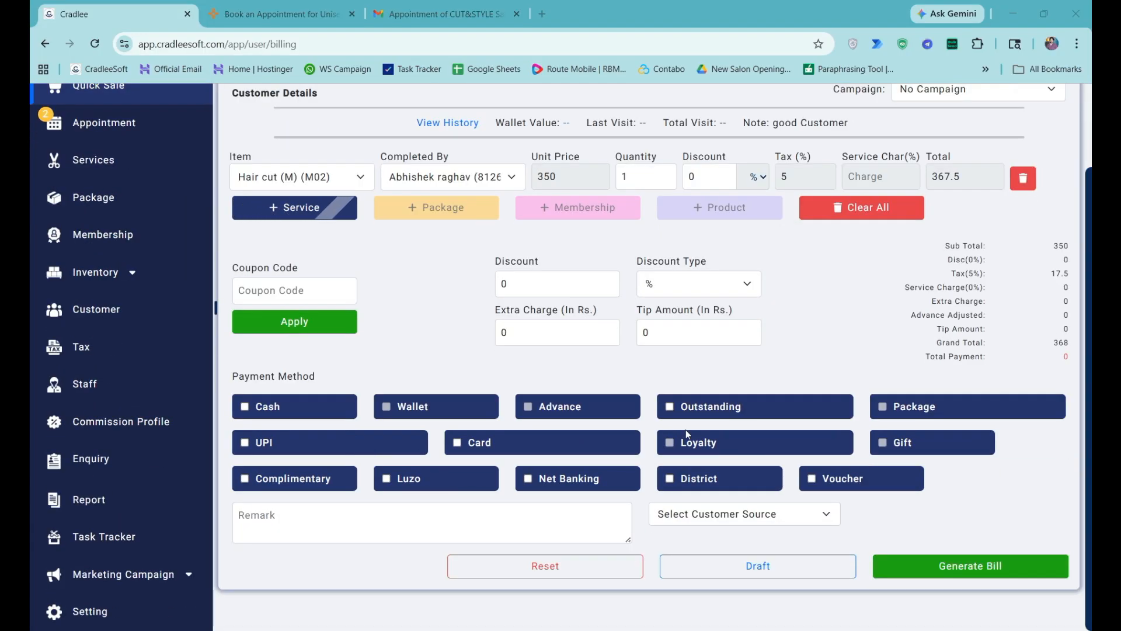
pyautogui.click(246, 407)
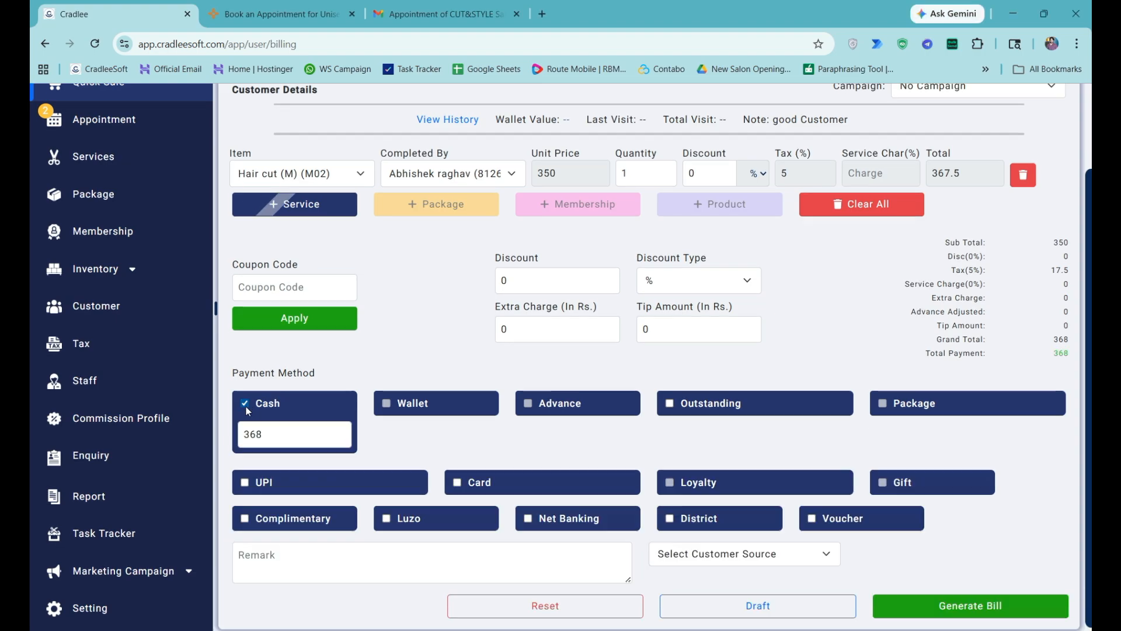
pyautogui.click(944, 609)
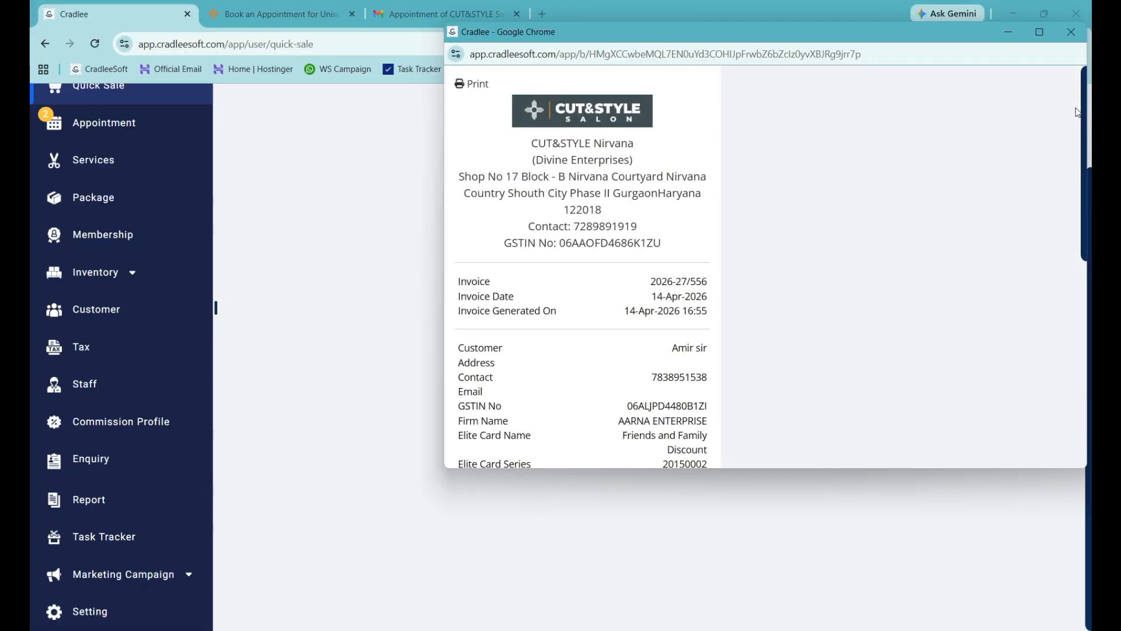
# Close the invoice window and return to the appointment calendar to check the billed booking's status
pyautogui.click(1078, 51)
pyautogui.click(1071, 31)
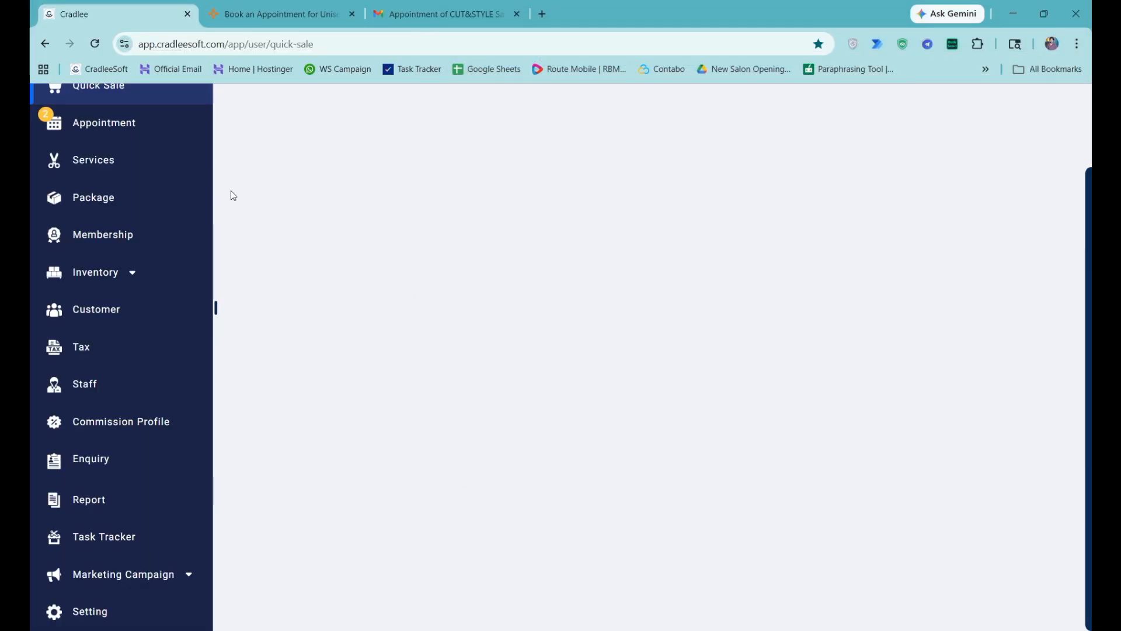
pyautogui.click(94, 129)
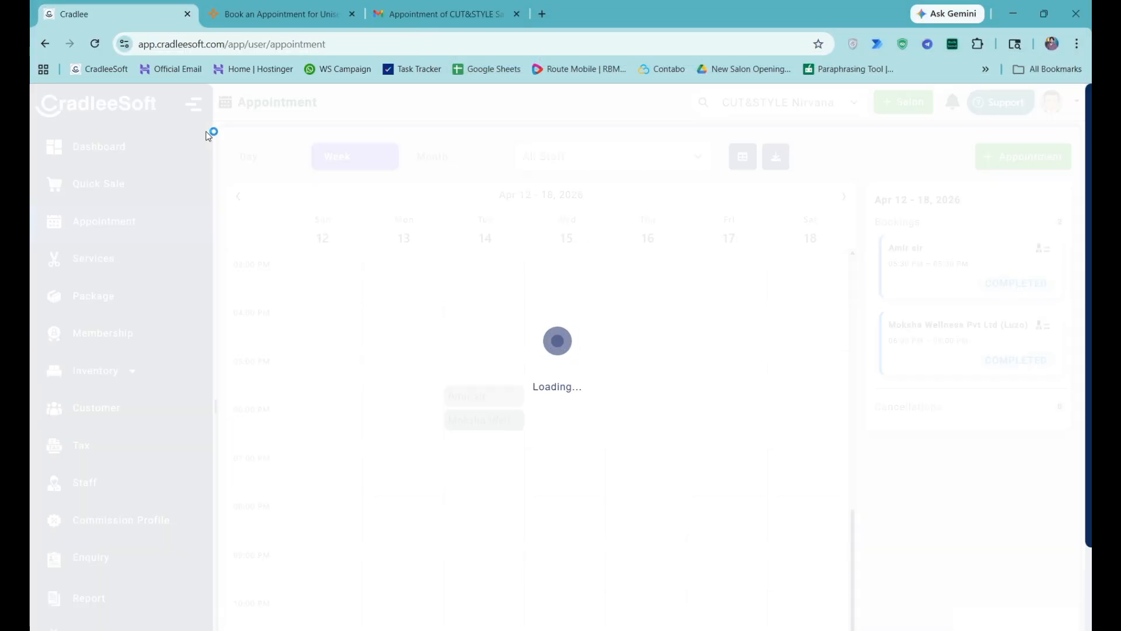
pyautogui.scroll(1, 593, 253)
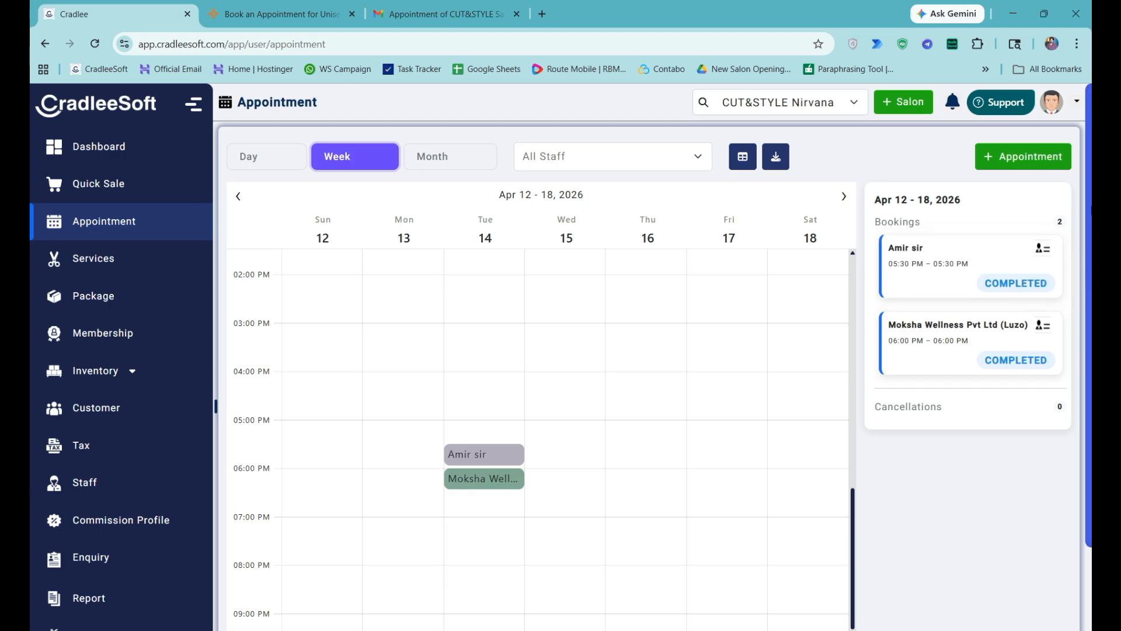
# Start a new appointment for the existing customer Moksha Wellness Pvt Ltd (Luzo) with the Hair cut (M) service and an assigned staff member
pyautogui.click(1012, 163)
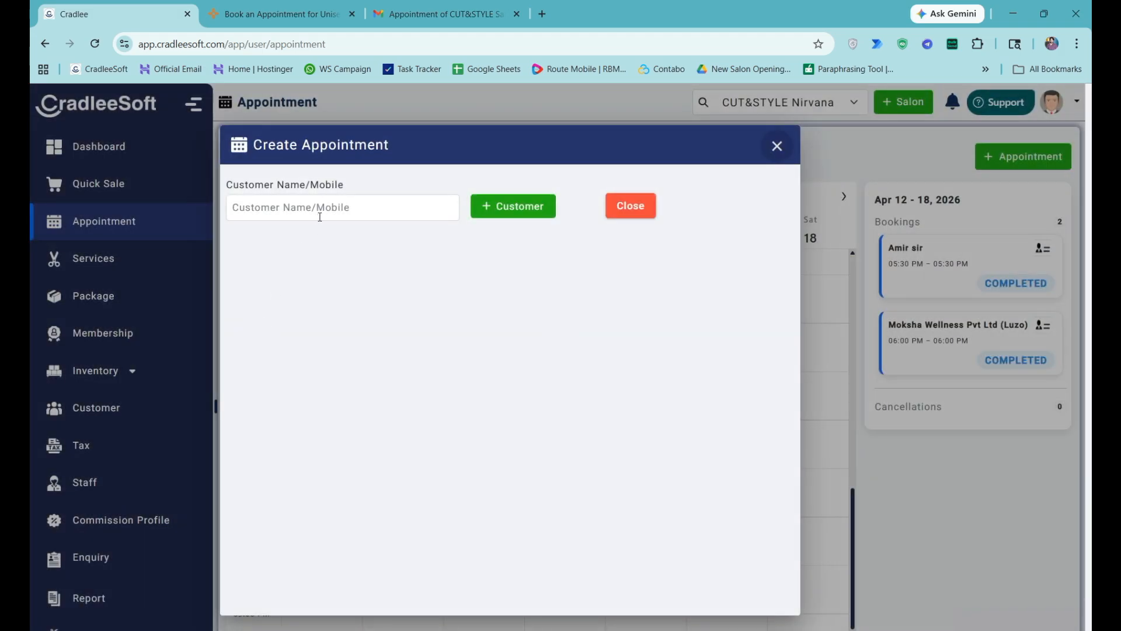
pyautogui.click(321, 212)
pyautogui.write('9')
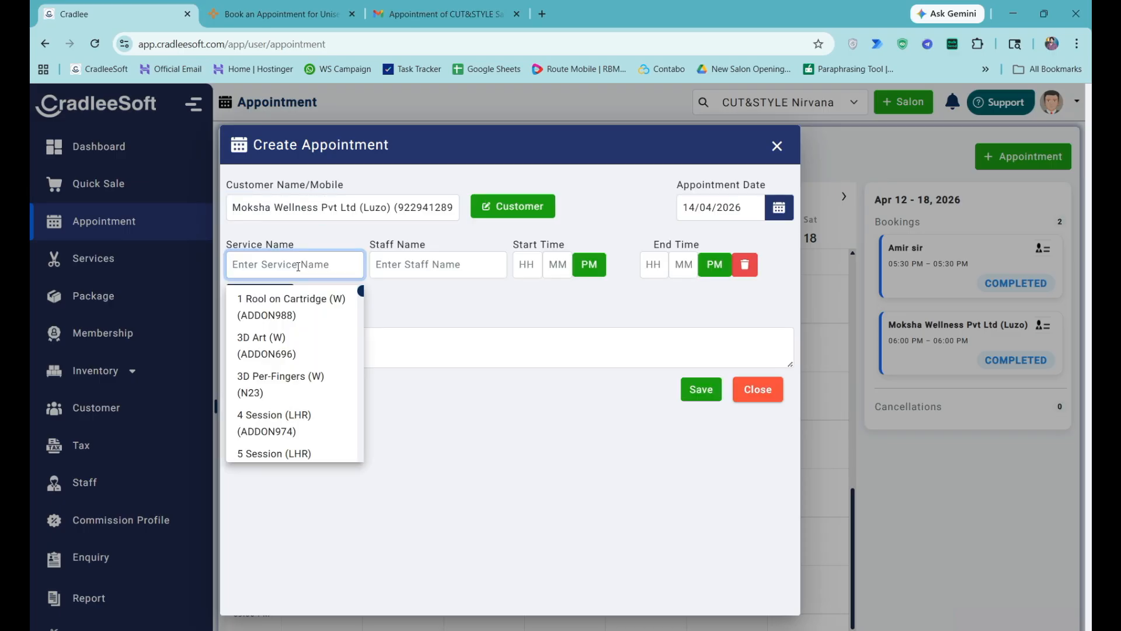
pyautogui.write('m02')
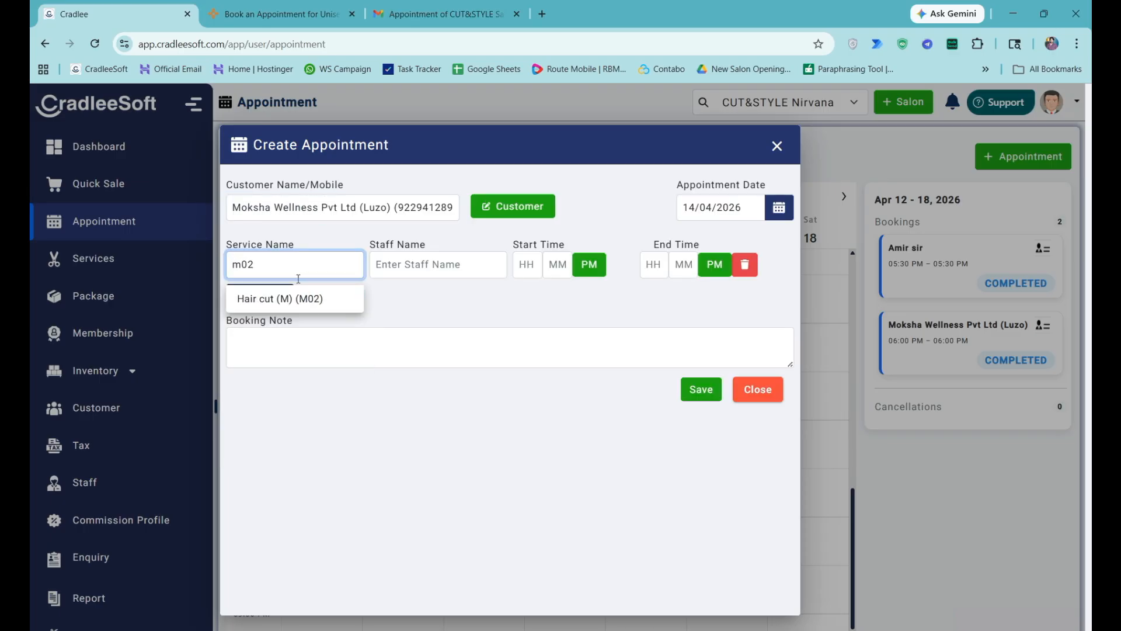
pyautogui.click(298, 299)
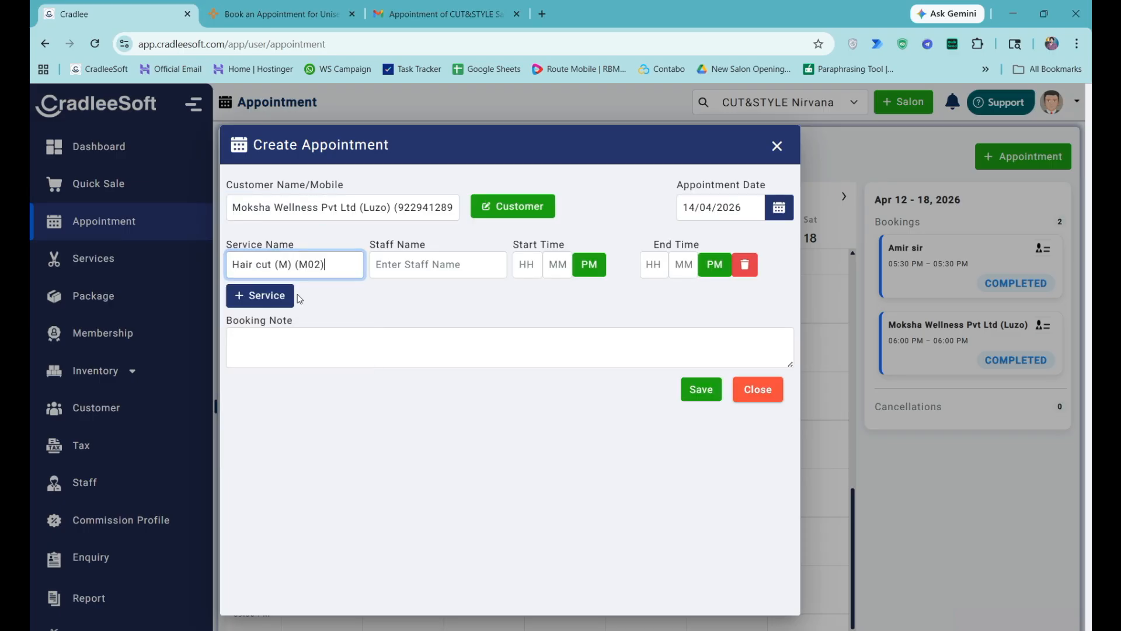
pyautogui.click(459, 271)
pyautogui.click(456, 387)
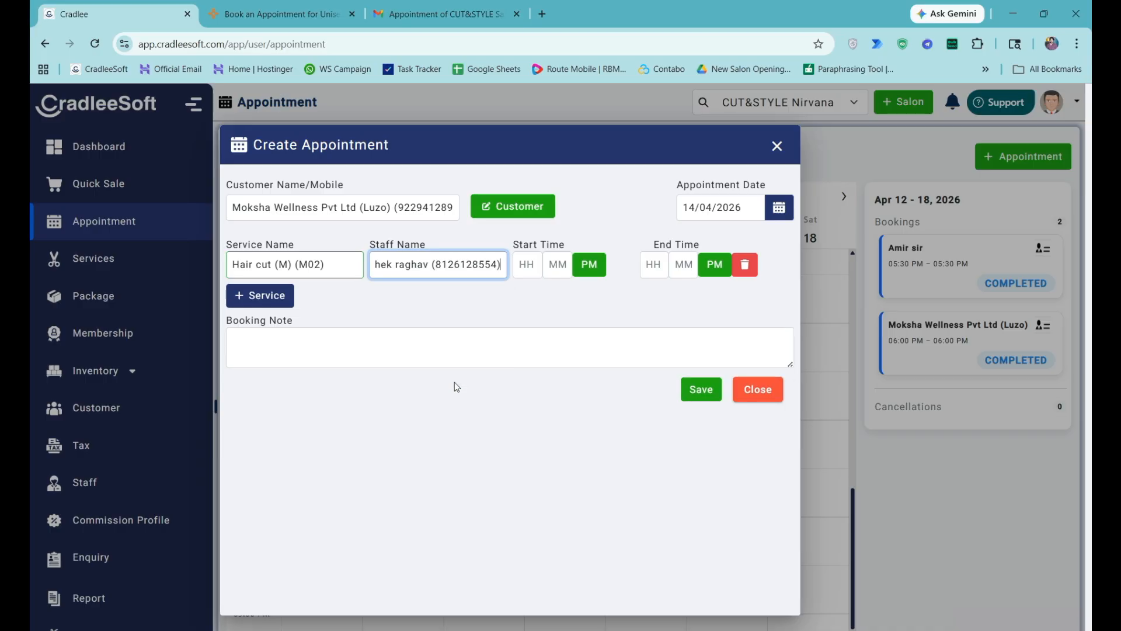
# Schedule the new appointment for 17/04/2026 with a 02:00 PM start time and save it
pyautogui.click(527, 264)
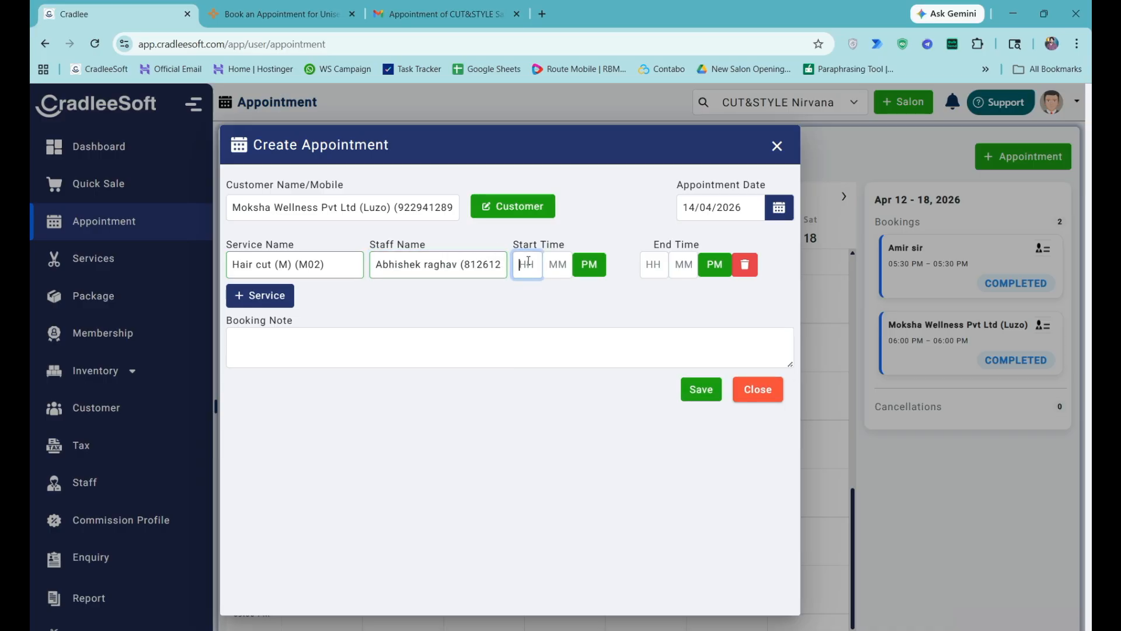
pyautogui.write('02')
pyautogui.click(561, 264)
pyautogui.write('00')
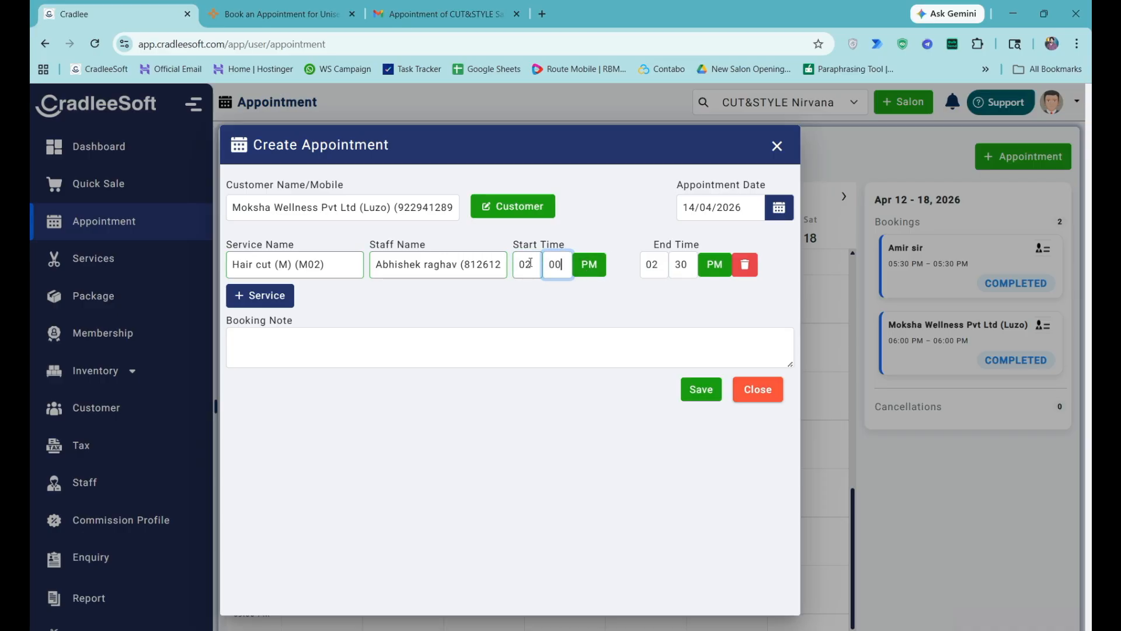
pyautogui.click(779, 208)
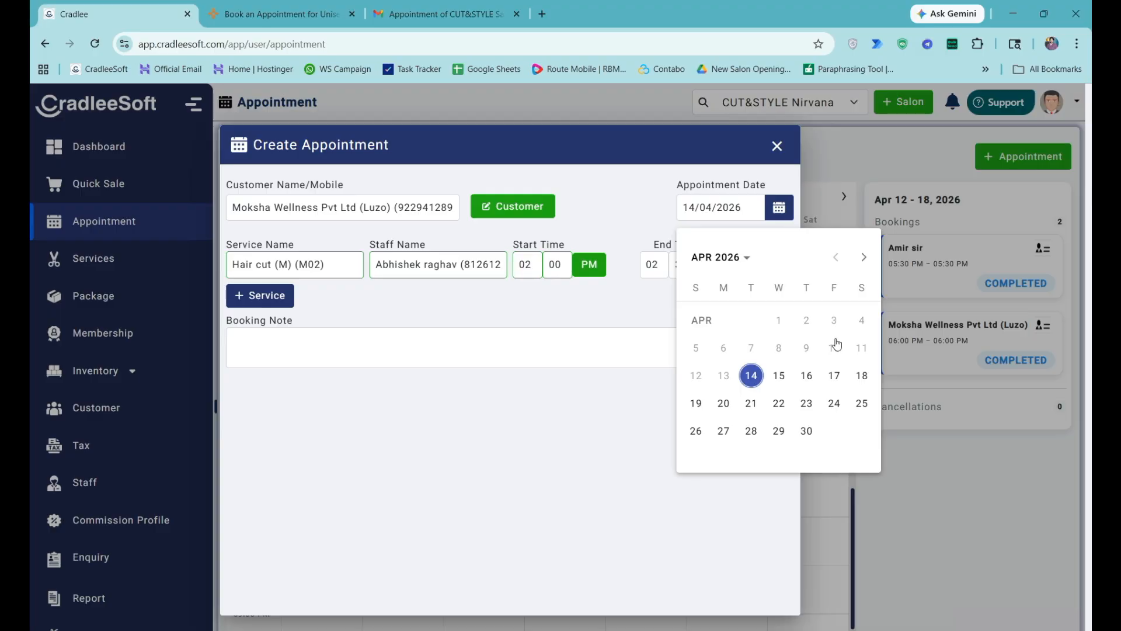
pyautogui.click(834, 377)
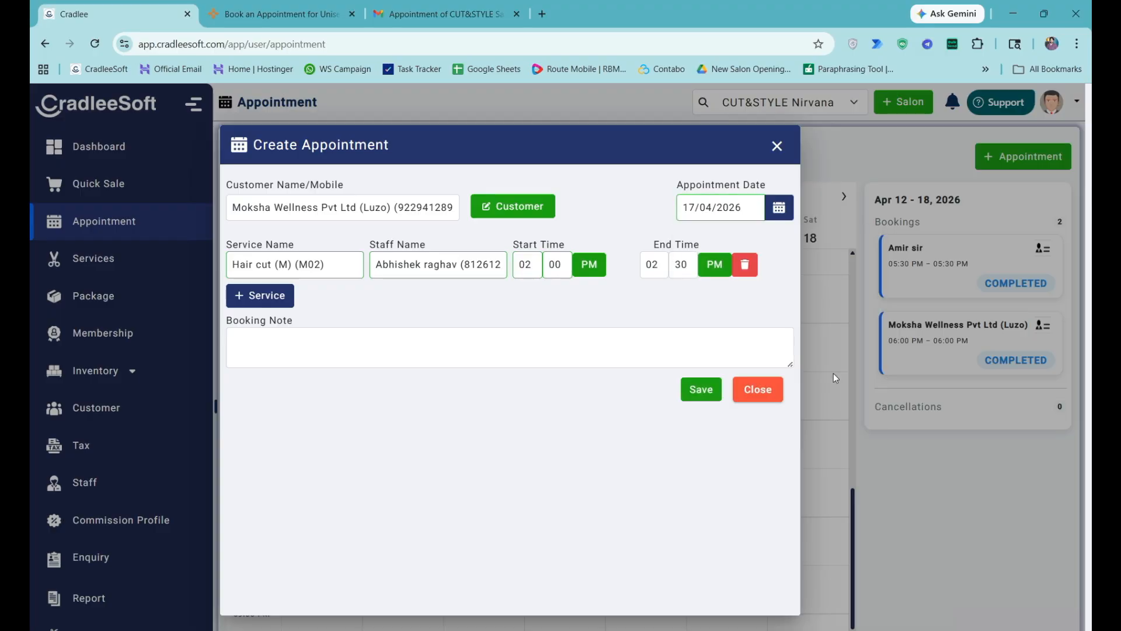
pyautogui.click(705, 395)
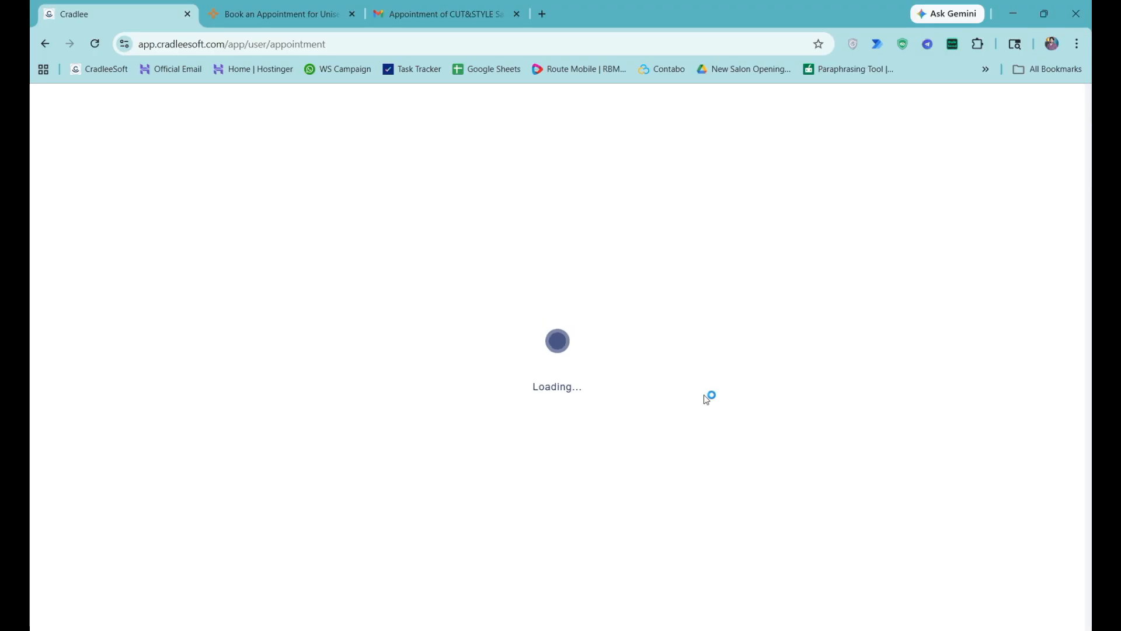